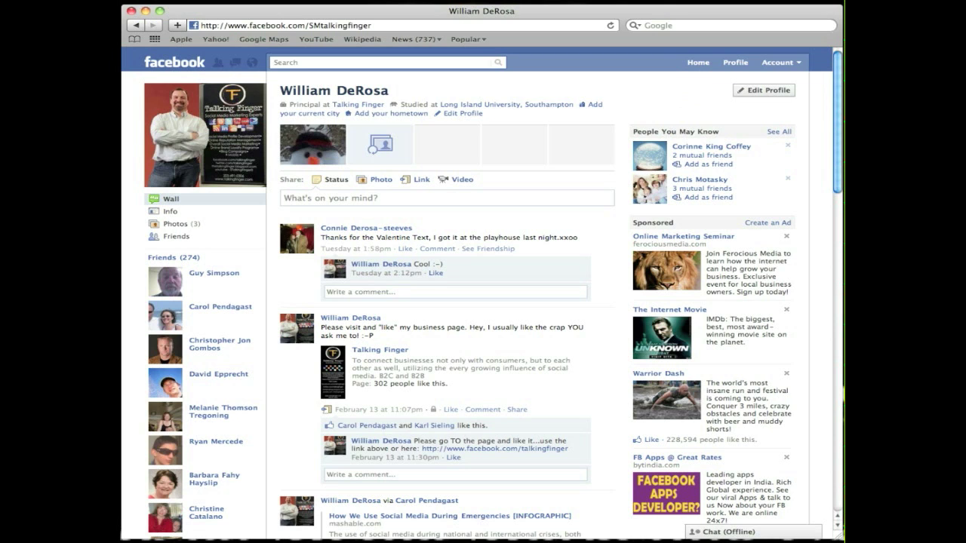
Go to the home News Feed and scroll to the bottom of the loaded posts.
click(698, 64)
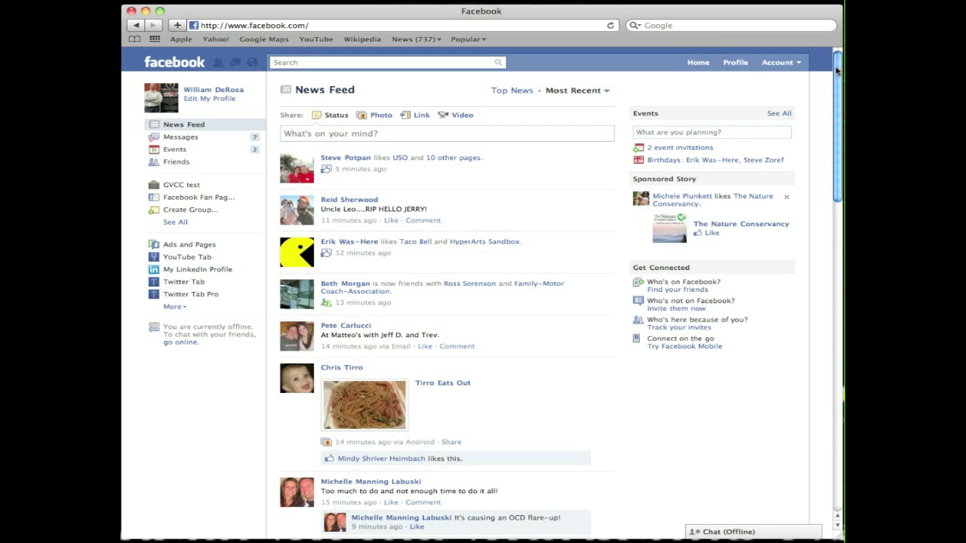
drag(836, 71, 837, 530)
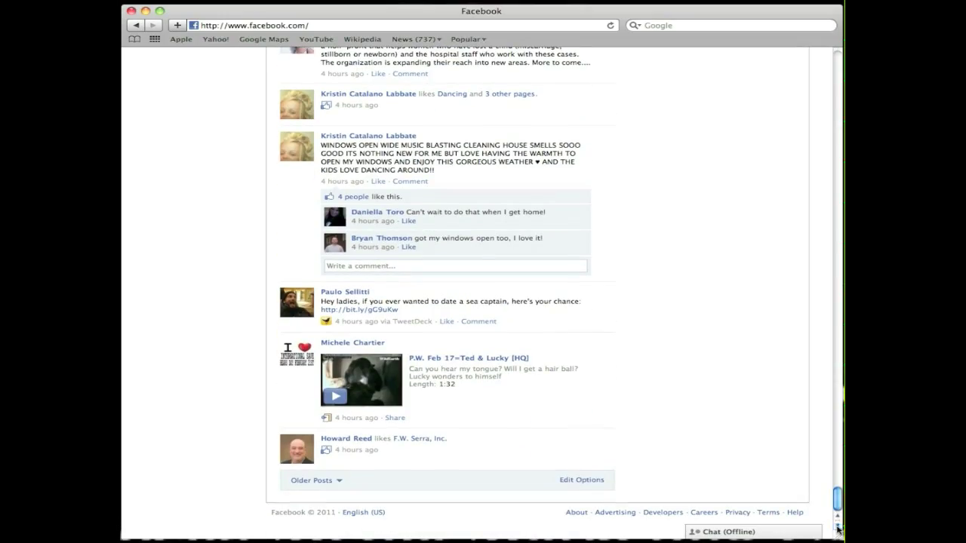
Set News Feed to show posts from all of your friends and pages, save, and return to the top.
click(581, 480)
click(535, 160)
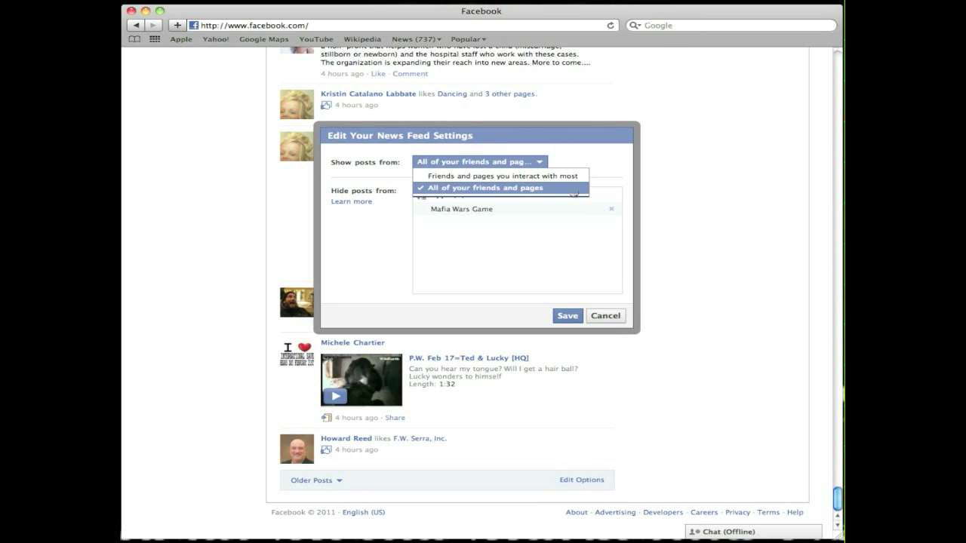
click(545, 192)
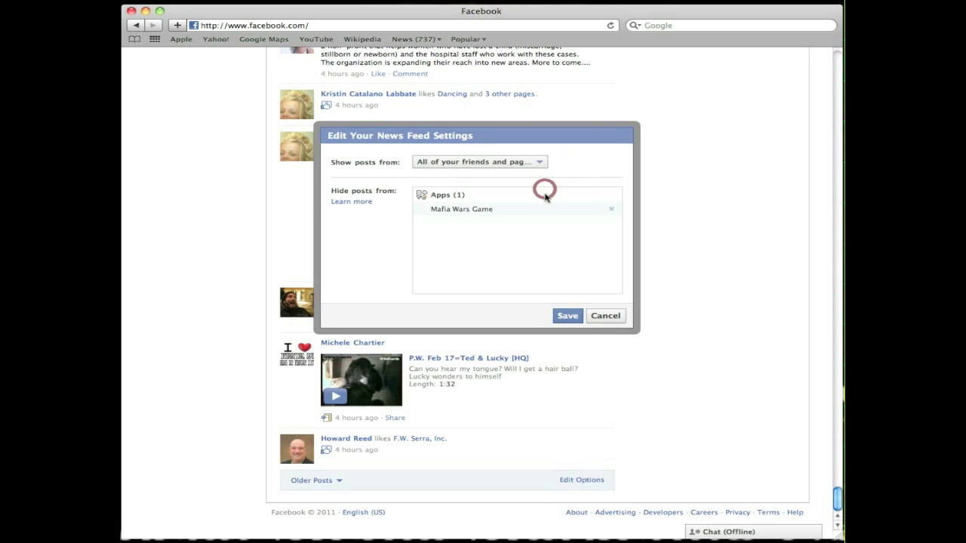
click(564, 317)
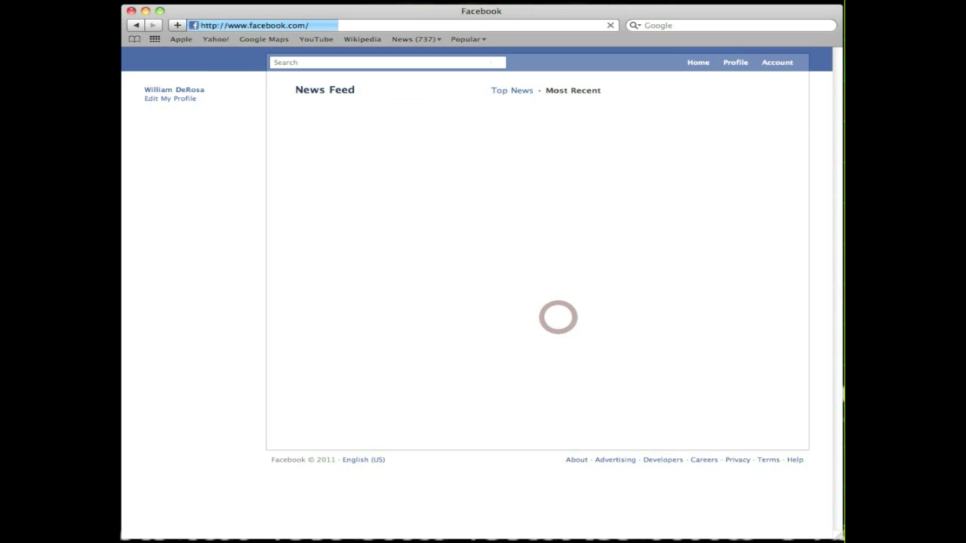
scroll(838, 237, down, 15)
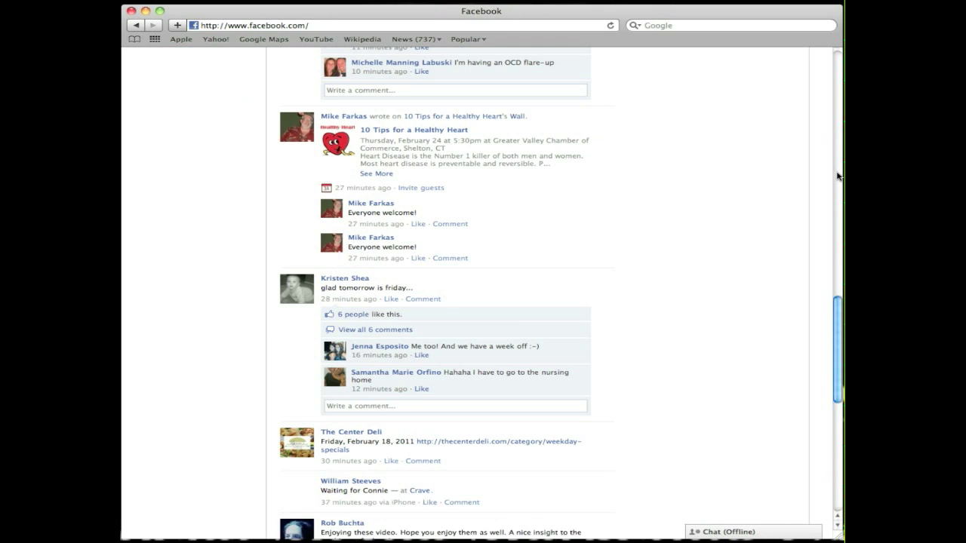
drag(836, 224, 836, 87)
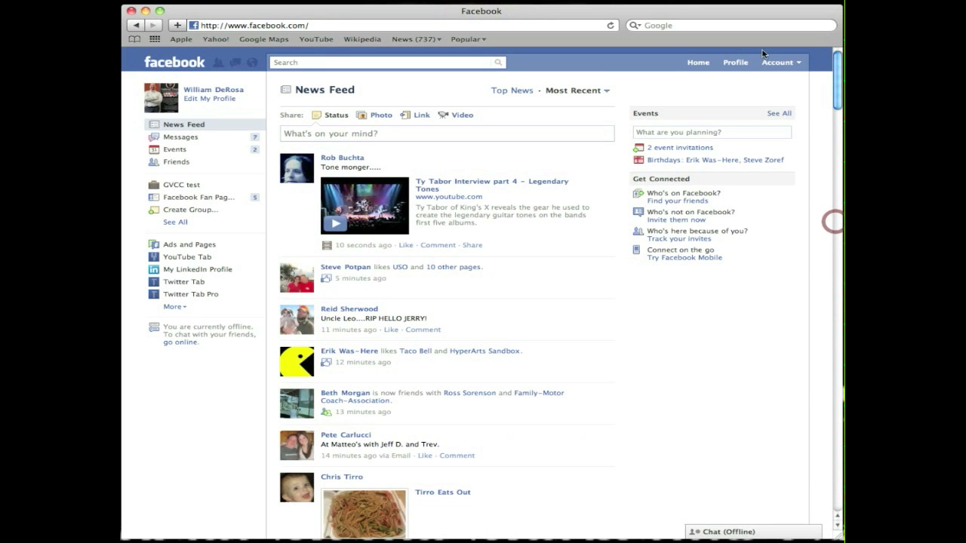
From the personal profile, open the Talking Finger page through Use Facebook as Page.
click(732, 62)
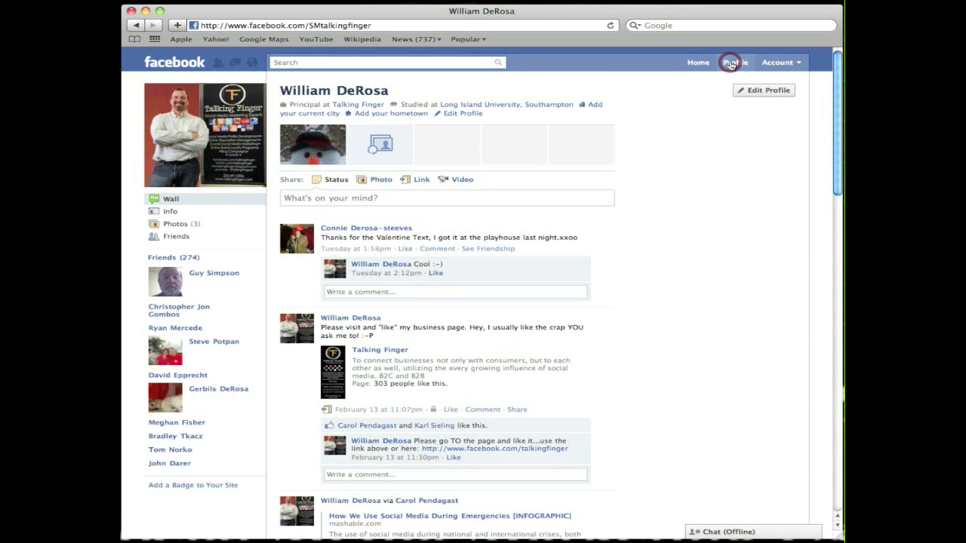
click(777, 67)
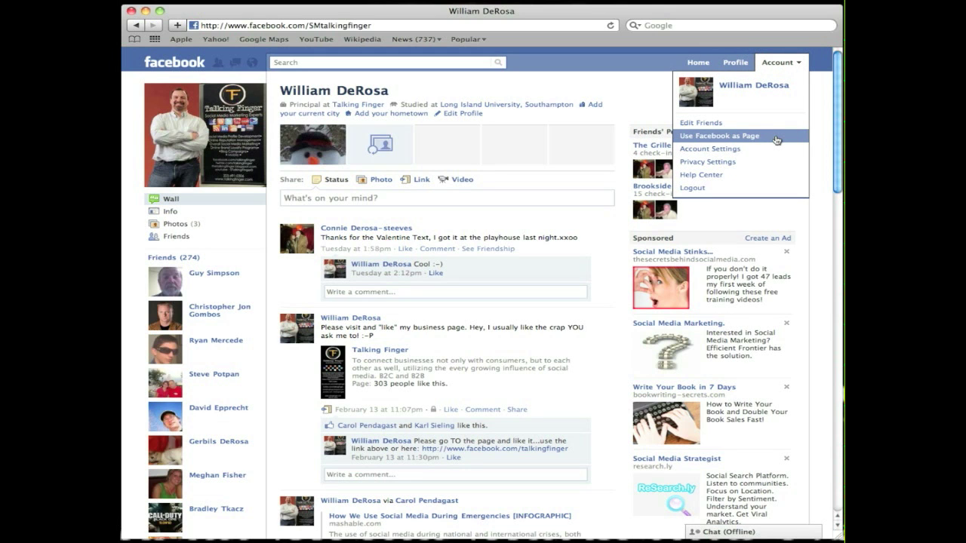
click(776, 141)
drag(623, 190, 623, 339)
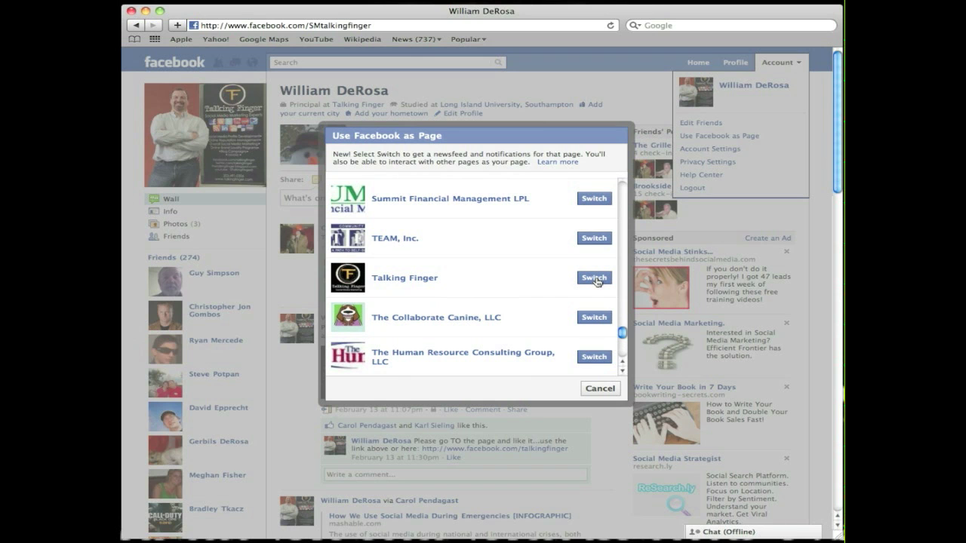
click(407, 278)
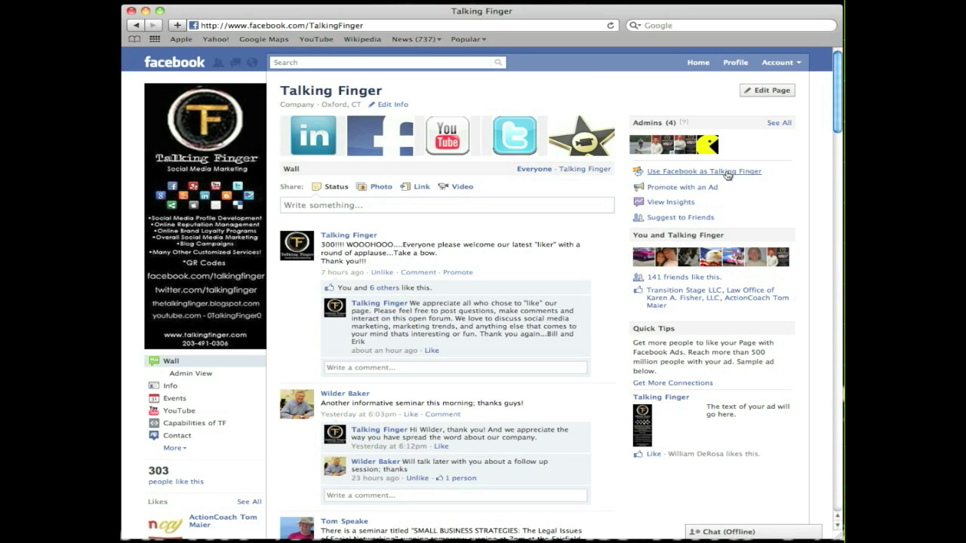
click(444, 63)
Open the Bic page via a 'bic' search and start a comment beginning 'When' on its first post.
text(bic)
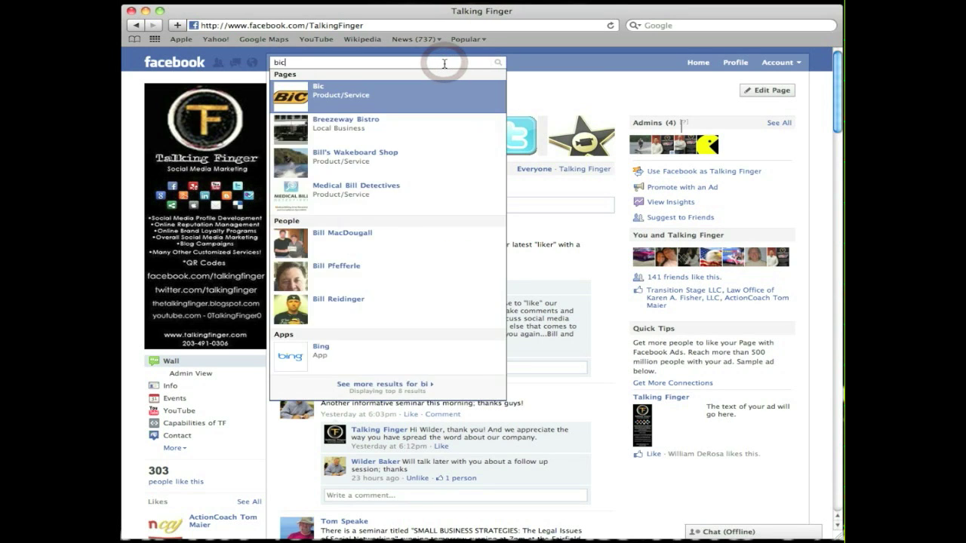
click(434, 95)
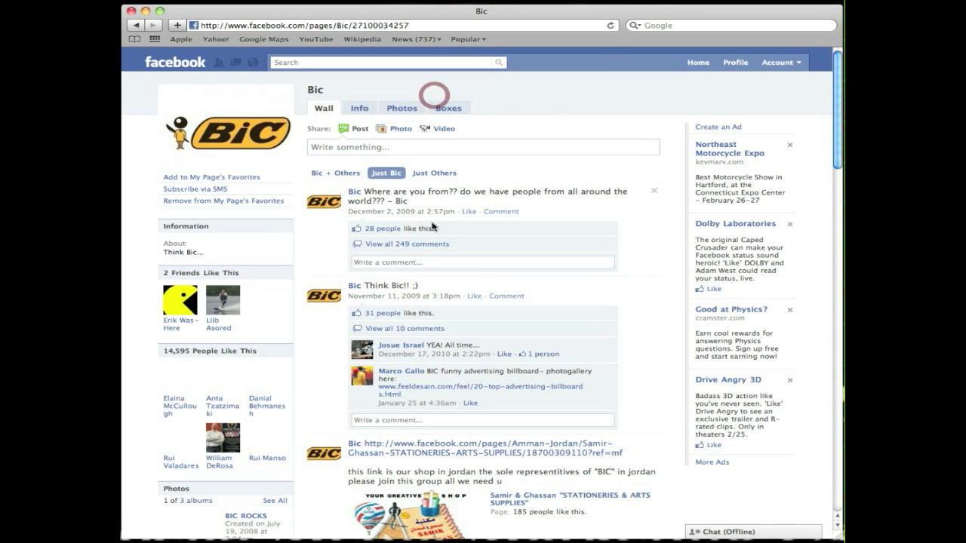
click(423, 262)
text(When logged in as your personal profile you comment as your personal profile)
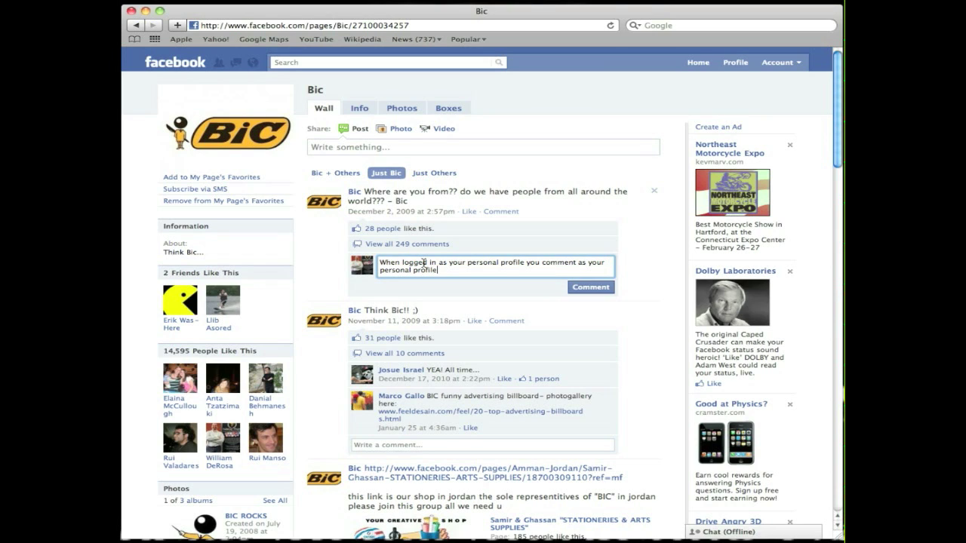
Switch to using Facebook as the Talking Finger page from the Use Facebook as Page list.
click(777, 63)
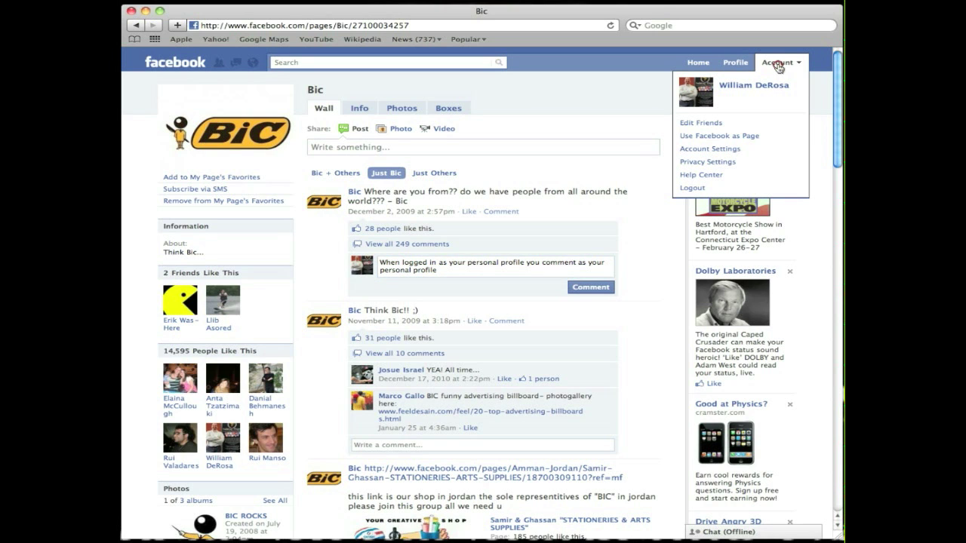
click(769, 135)
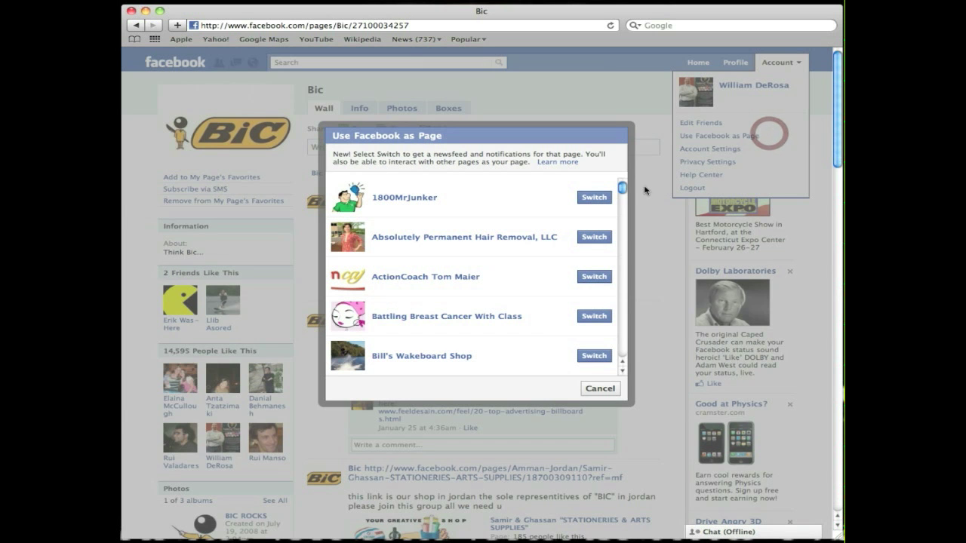
drag(622, 188, 622, 335)
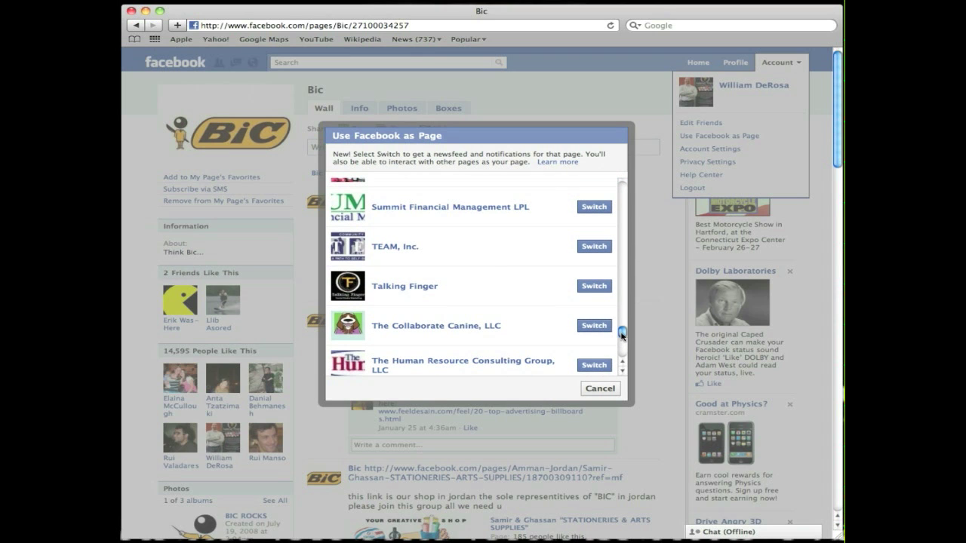
click(594, 286)
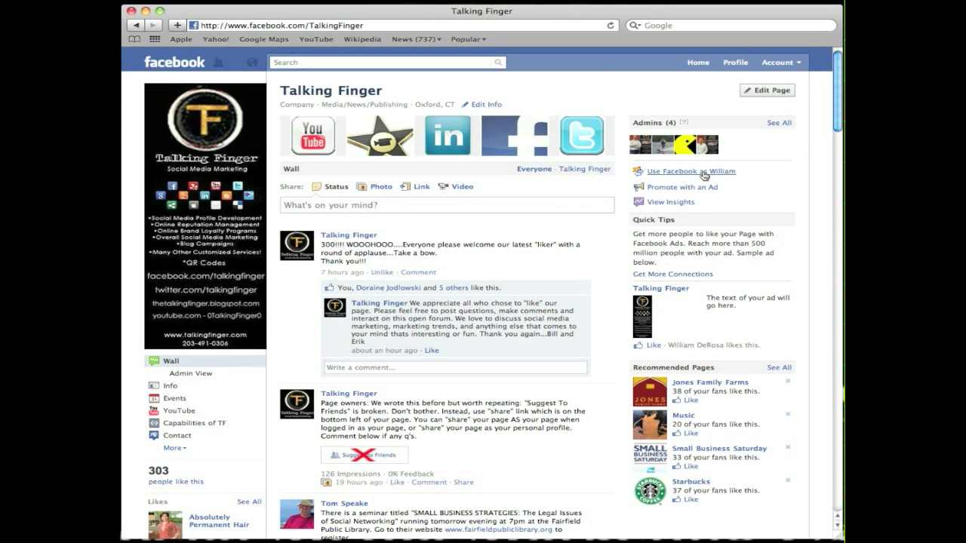
As Talking Finger, open Bic and comment 'When logged in as your page, you comment as your page' on the first post.
click(446, 63)
text(bic)
click(411, 96)
click(414, 343)
text(When logge)
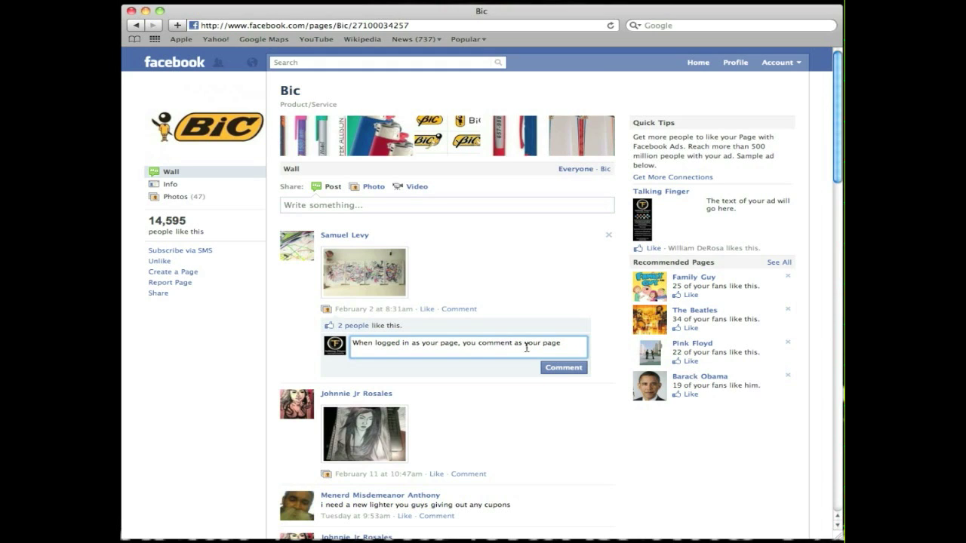
click(783, 63)
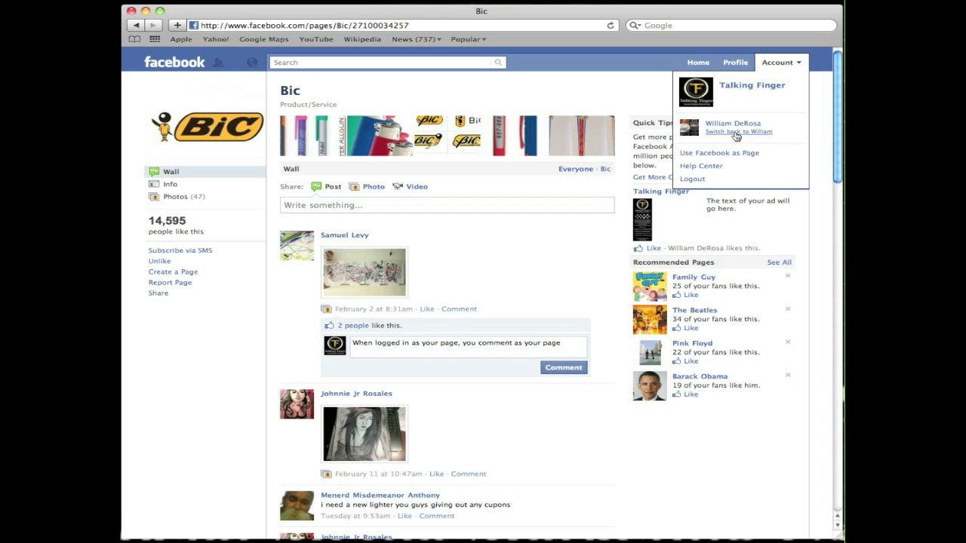
Return to the Talking Finger page wall and scroll down toward the Share link.
click(759, 88)
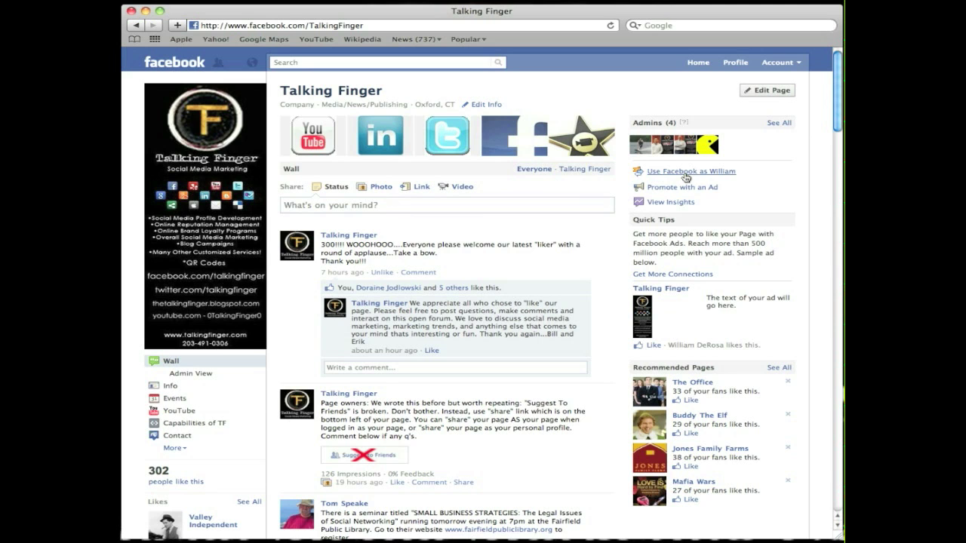
scroll(833, 109, down, 10)
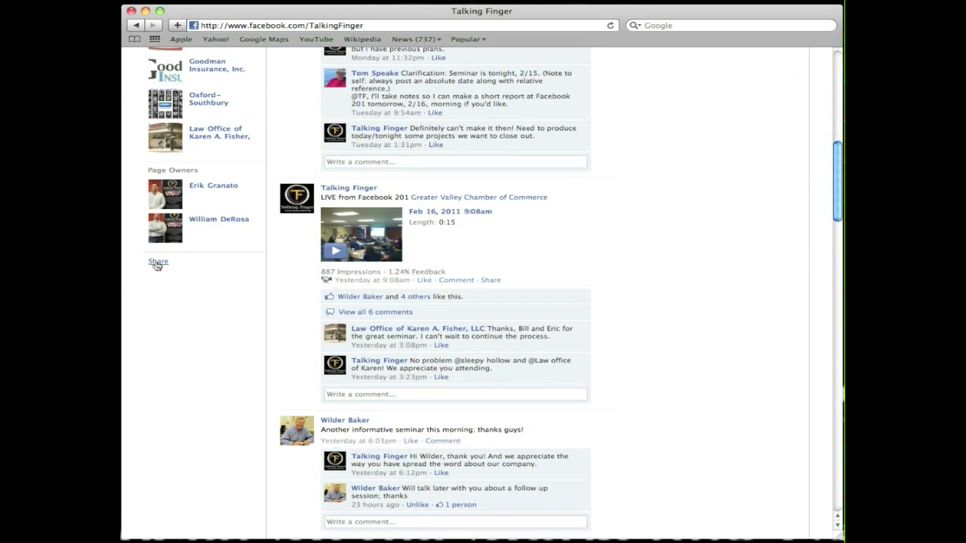
click(158, 262)
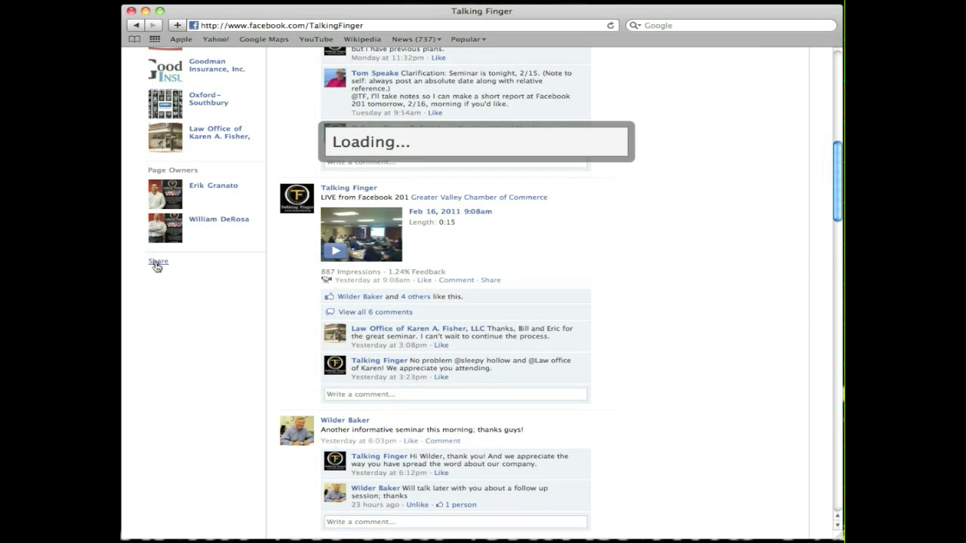
click(440, 174)
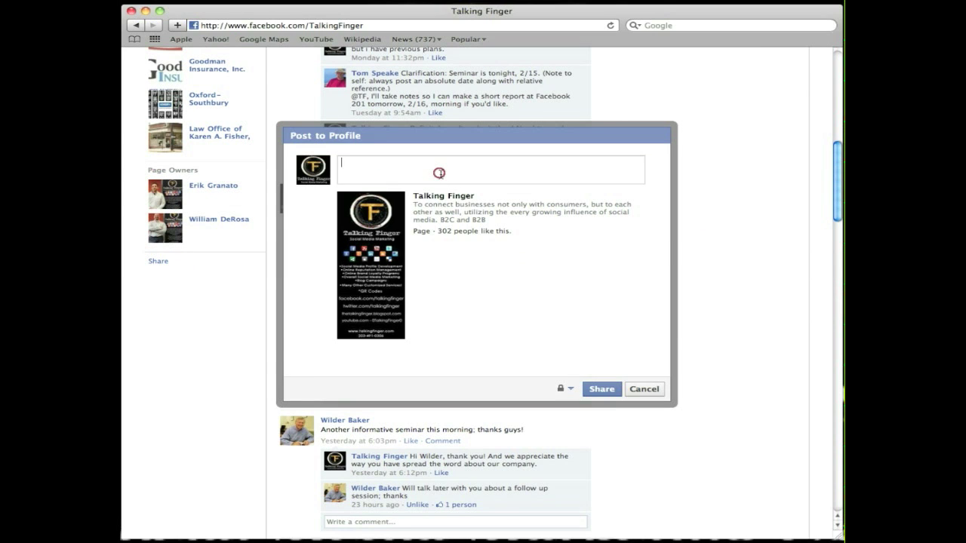
text(Logged in as page, share as page)
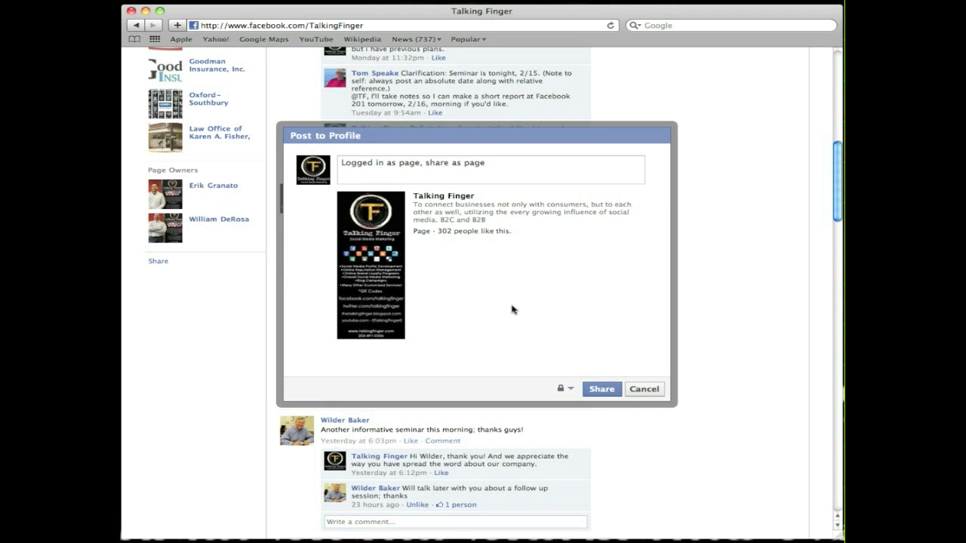
click(644, 390)
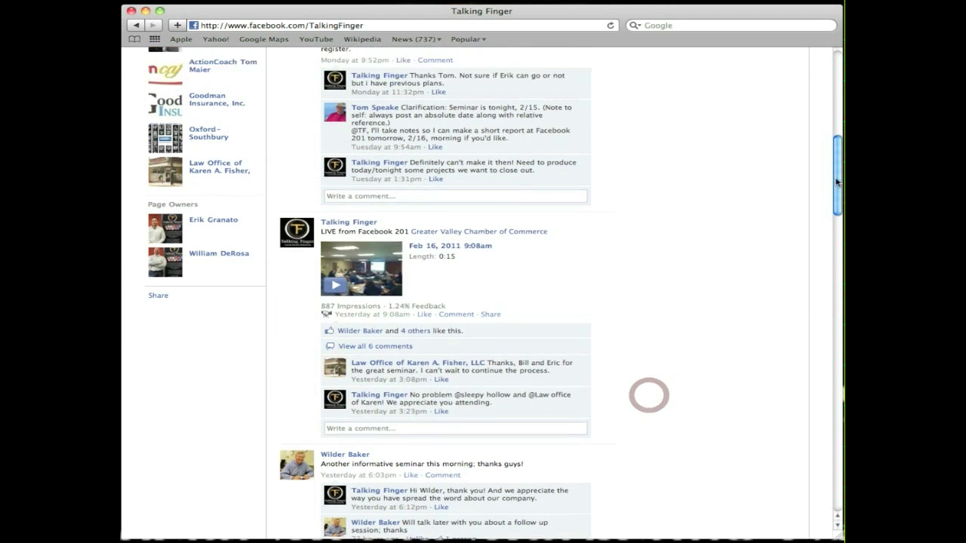
click(835, 195)
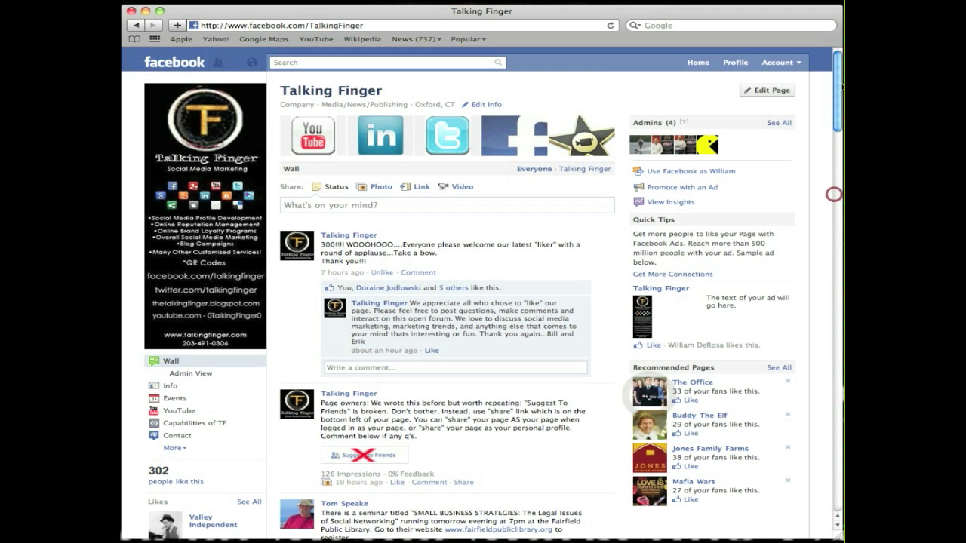
As the personal profile, share the Talking Finger page with a message about sharing it with your personal profile.
click(717, 172)
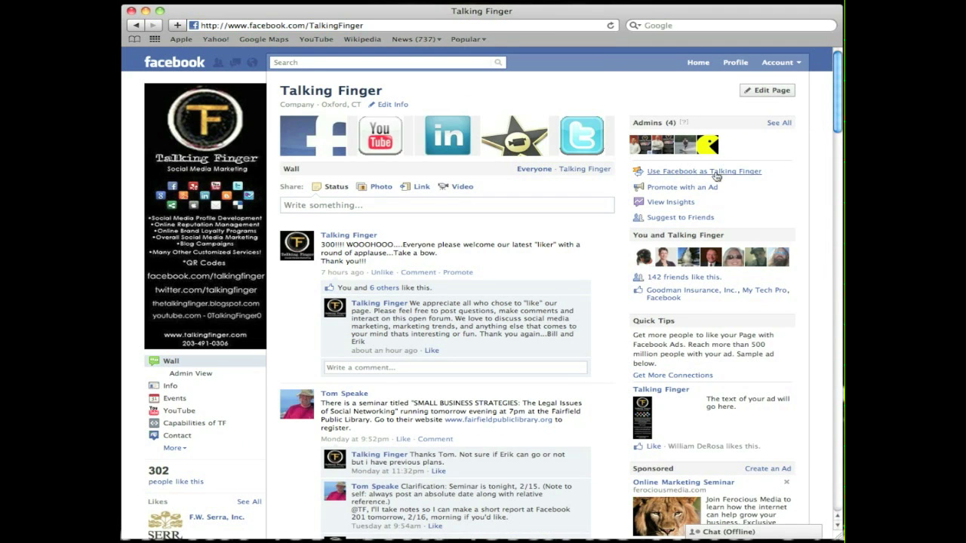
scroll(602, 196, down, 10)
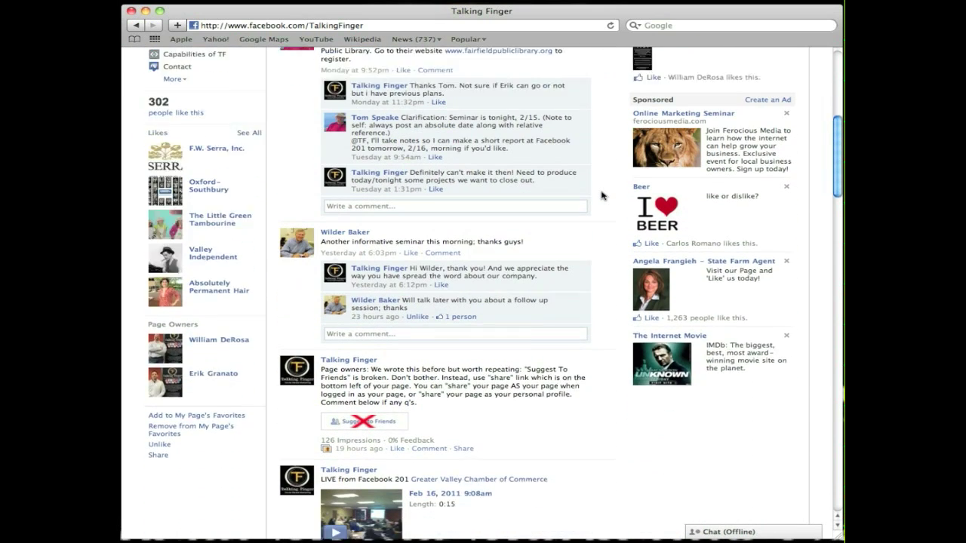
click(158, 412)
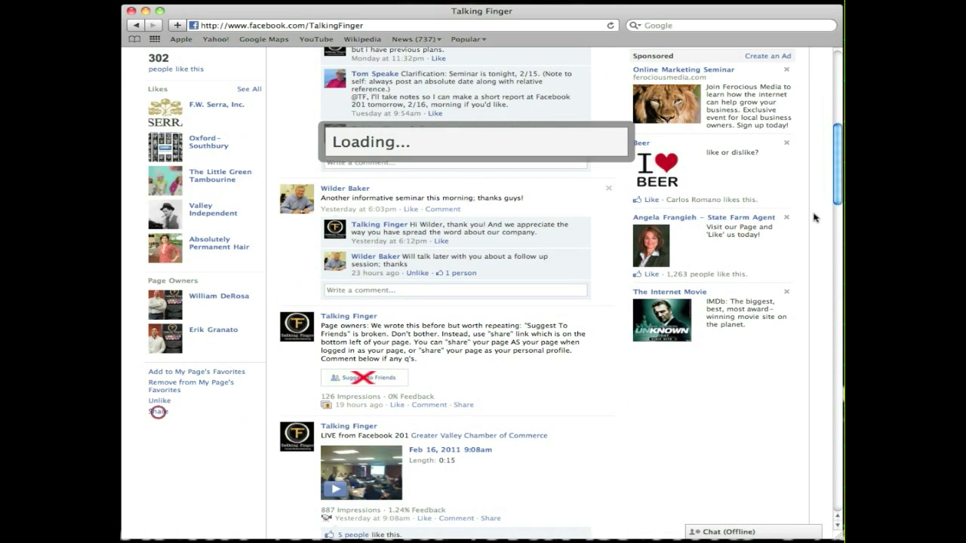
text(Logge din as pers)
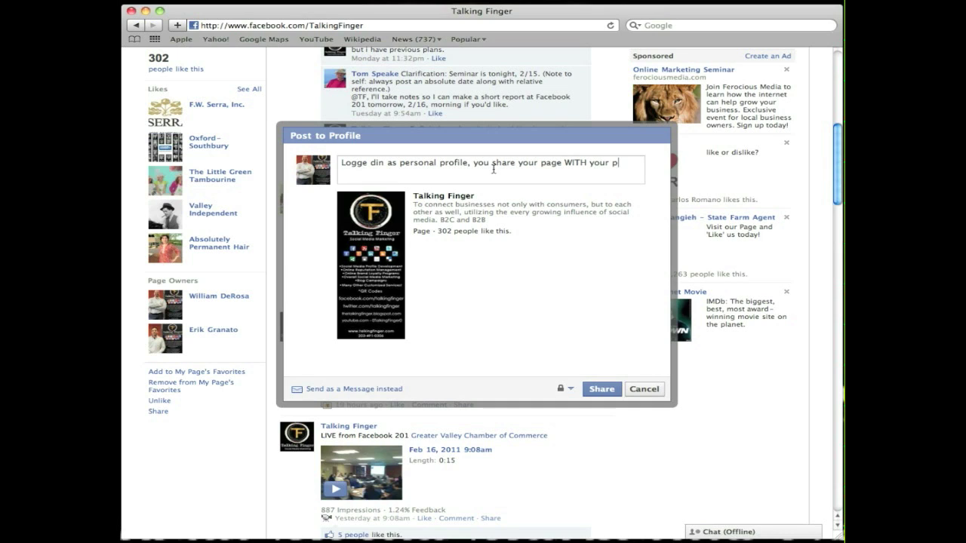
text(onal profile)
click(371, 161)
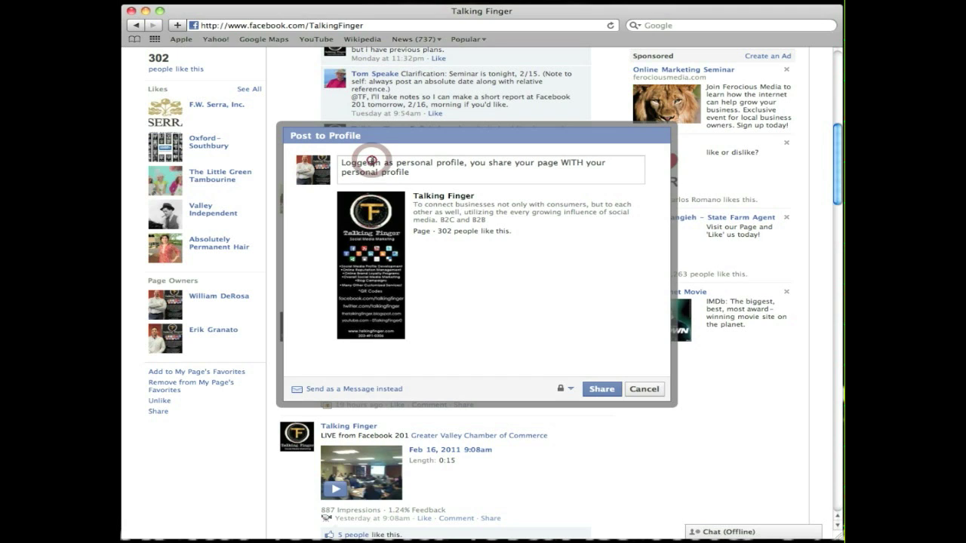